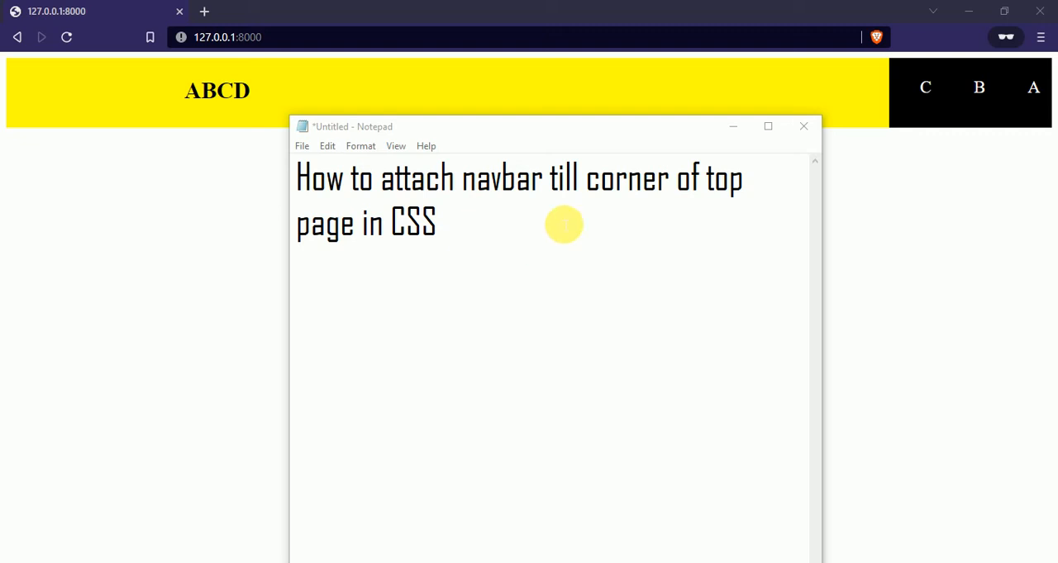
# Minimize the Notepad title card so Brave's page with the ABCD heading and links is visible.
pyautogui.click(732, 127)
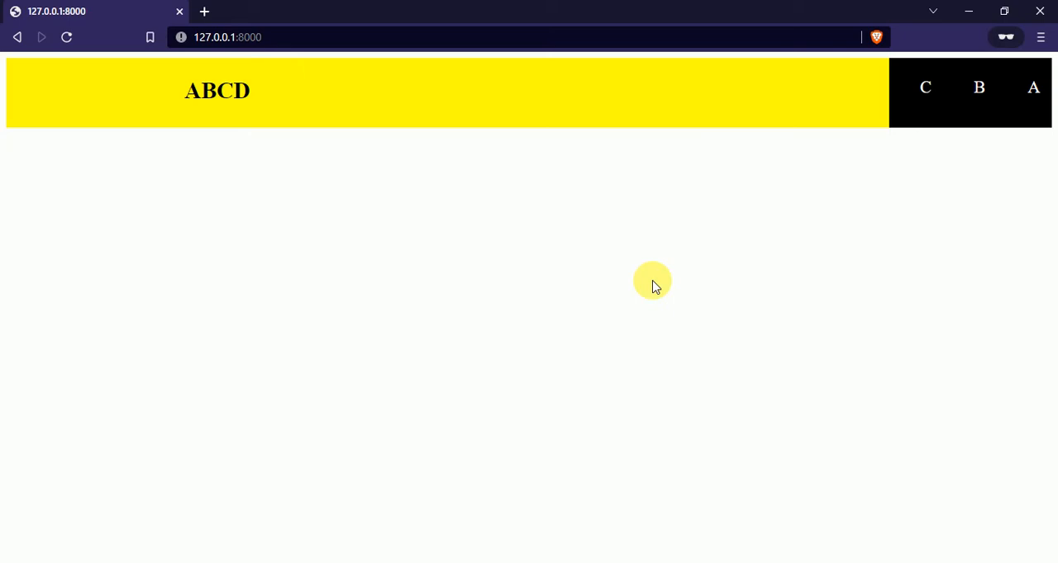
# In home.html, set the ul margin-left and margin-right to -2px and save.
pyautogui.click(524, 560)
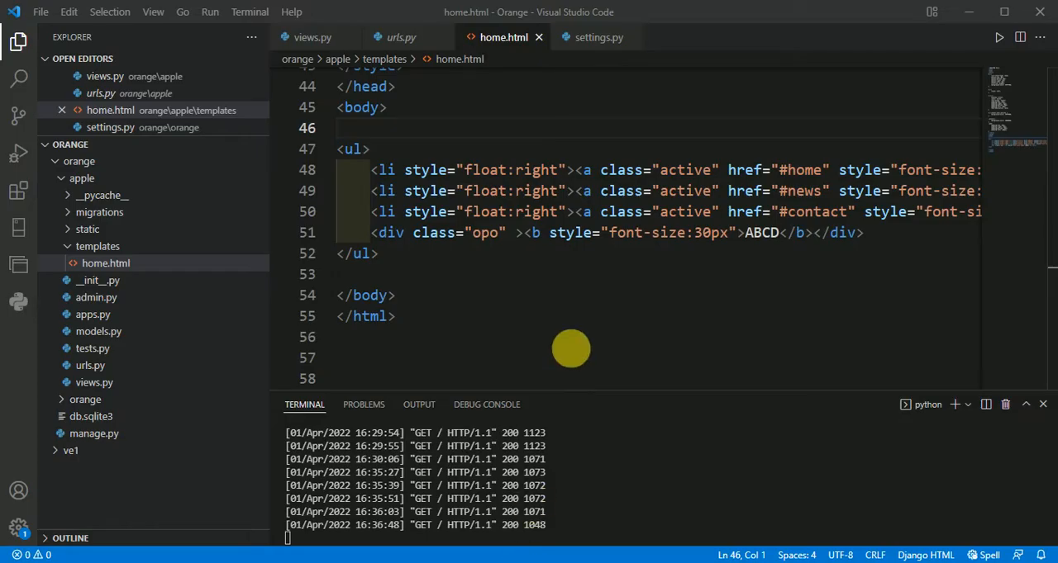
pyautogui.scroll(1, 579, 356)
pyautogui.scroll(2, 578, 357)
pyautogui.scroll(2, 578, 356)
pyautogui.scroll(-1, 579, 356)
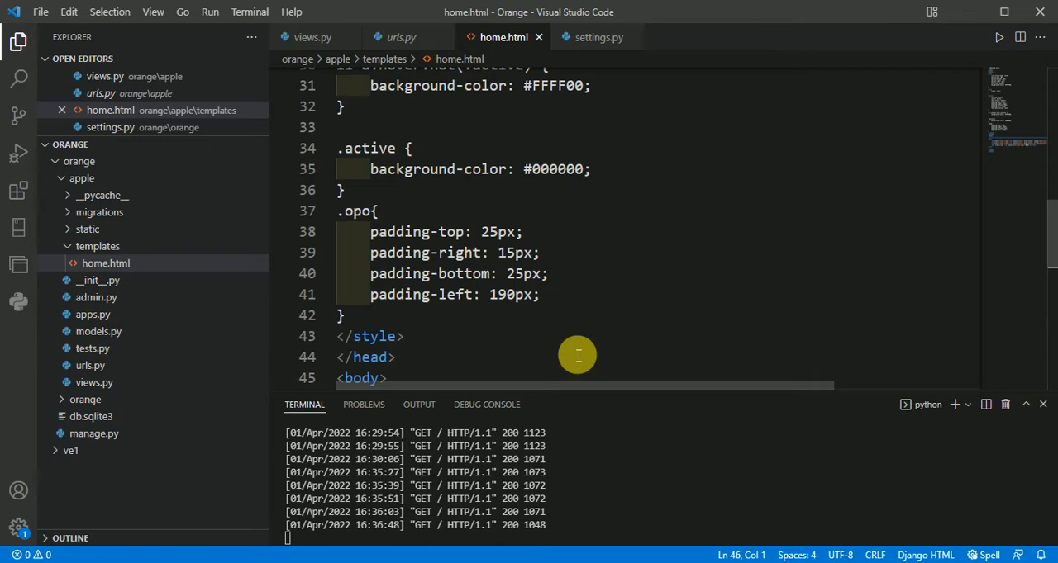
pyautogui.scroll(10, 578, 357)
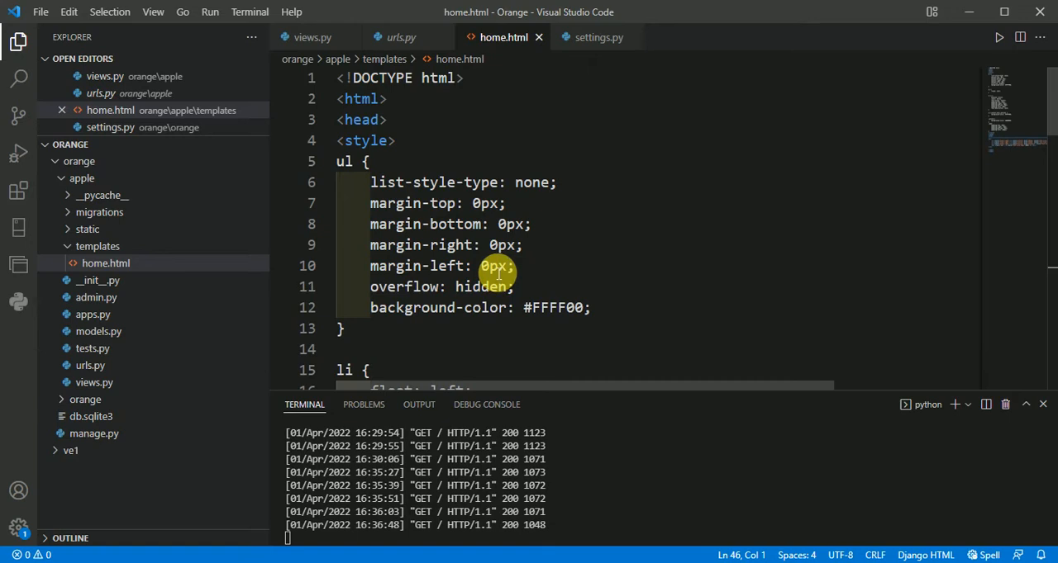
pyautogui.click(499, 266)
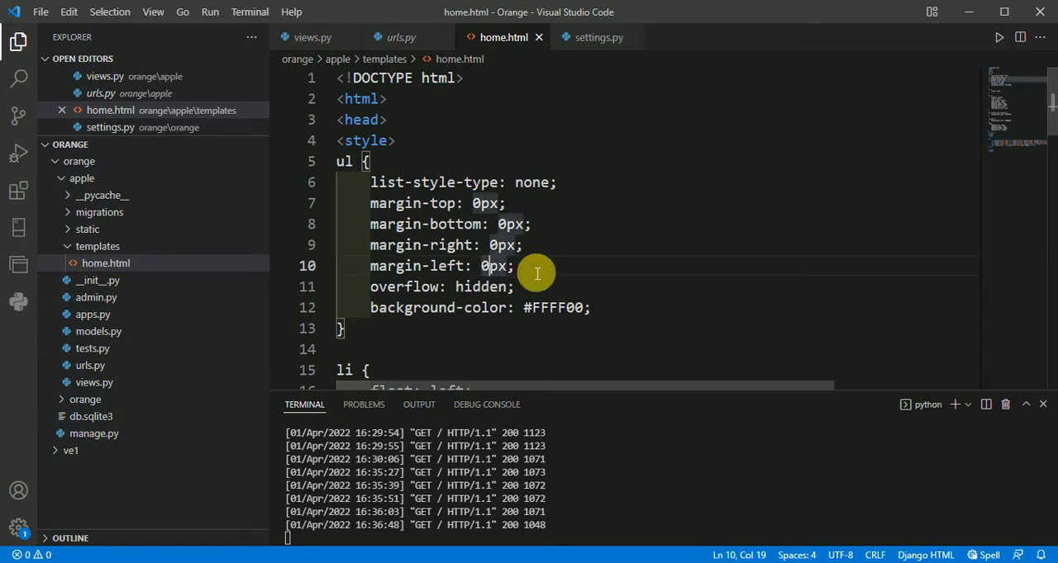
pyautogui.press('BackSpace')
pyautogui.write('-')
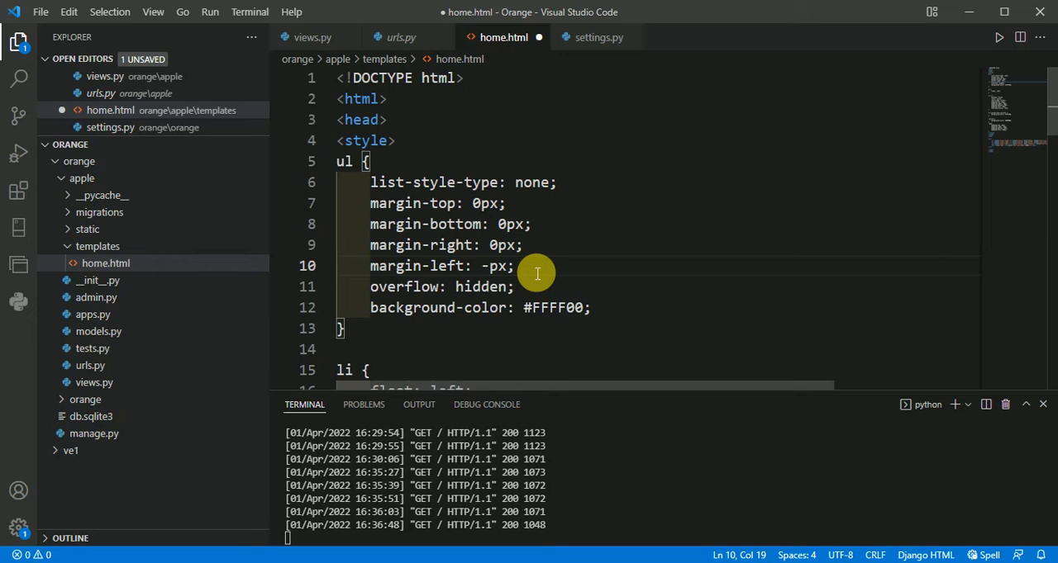
pyautogui.write('2')
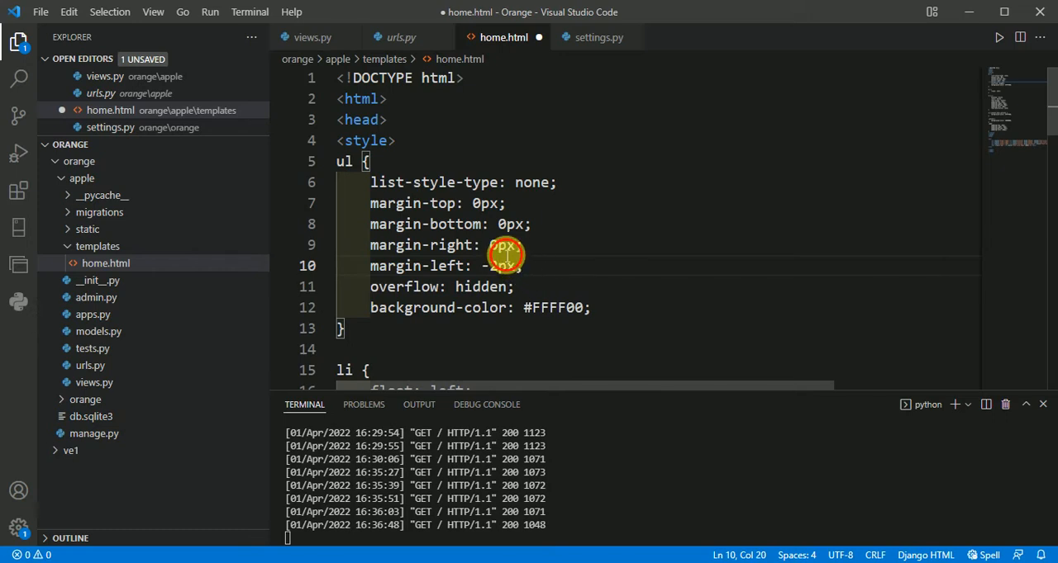
pyautogui.click(497, 246)
pyautogui.press('BackSpace')
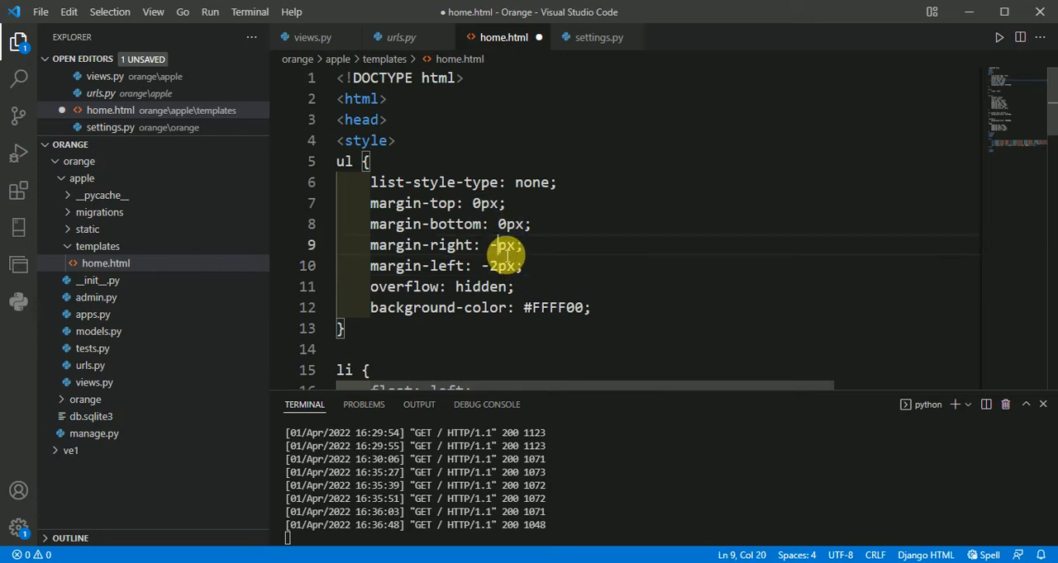
pyautogui.write('-2')
pyautogui.hotkey('ctrl', 's')
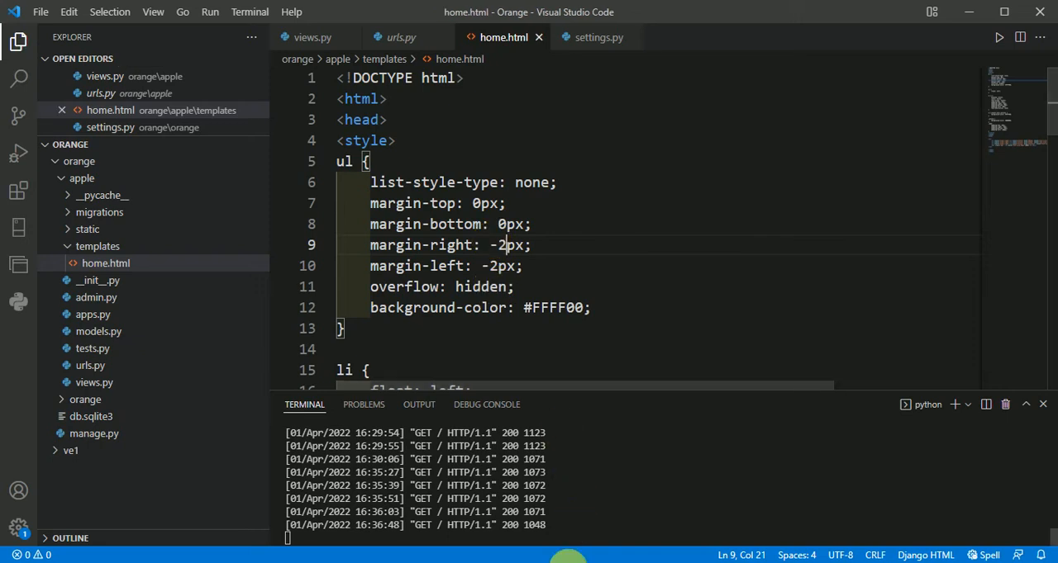
# Reload the page in Brave to check the navbar with -2px side margins, then return to the code.
pyautogui.hotkey('alt', 'Tab')
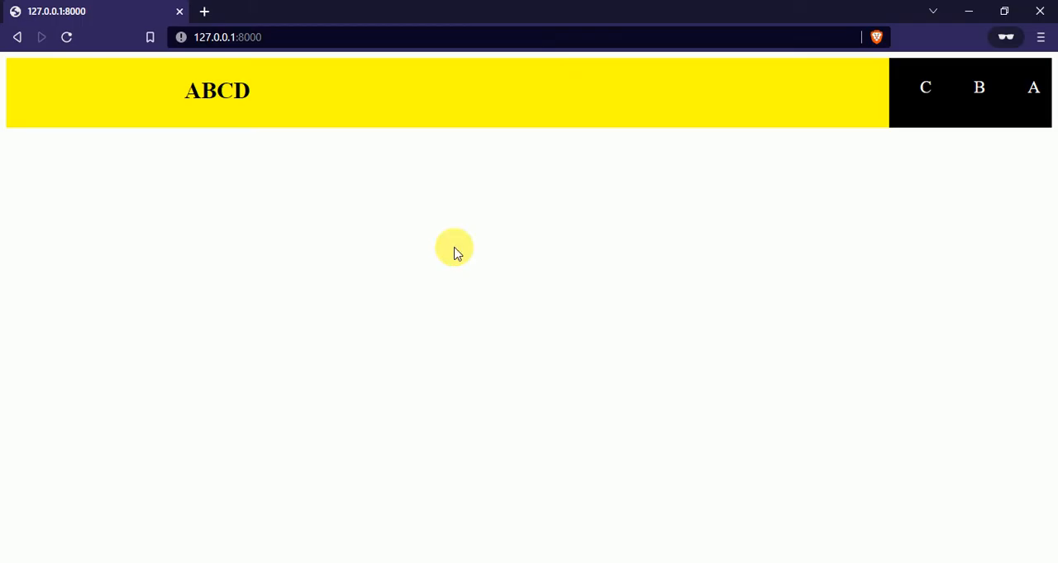
pyautogui.click(66, 36)
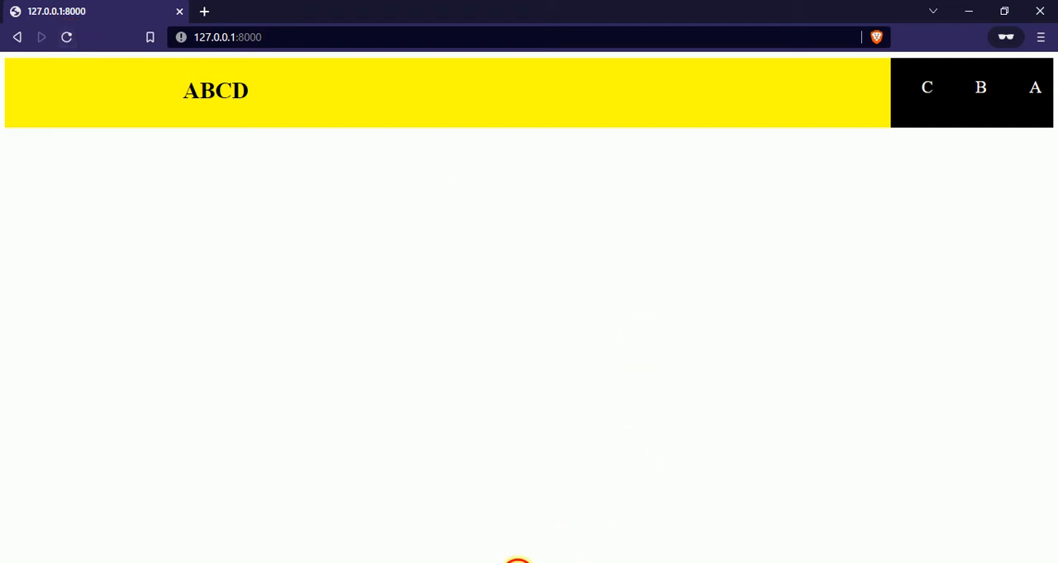
pyautogui.hotkey('alt', 'Tab')
# Change both ul side margins from -2px to -5px and save home.html.
pyautogui.click(505, 266)
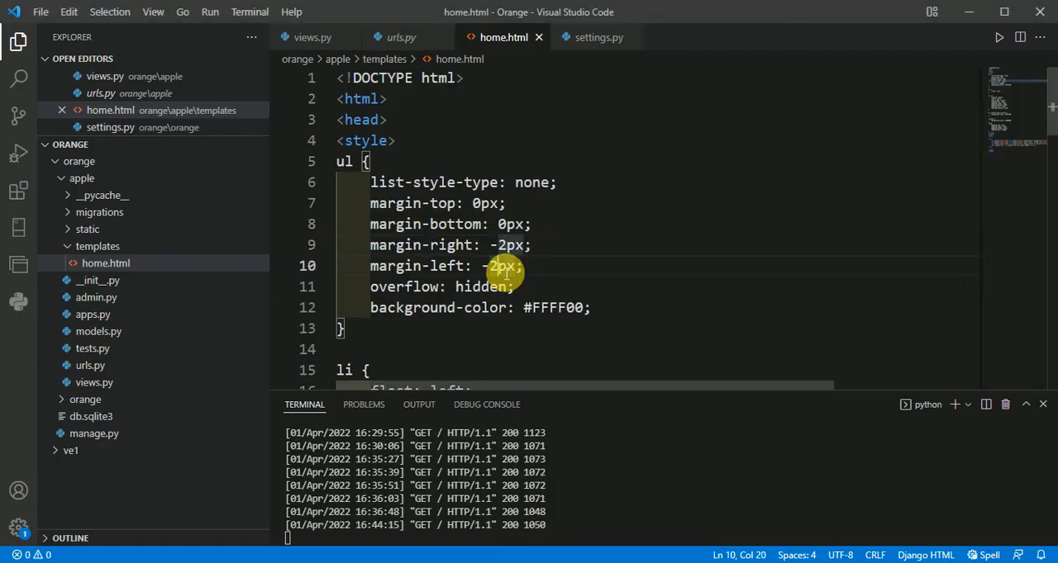
pyautogui.press('BackSpace')
pyautogui.write('5')
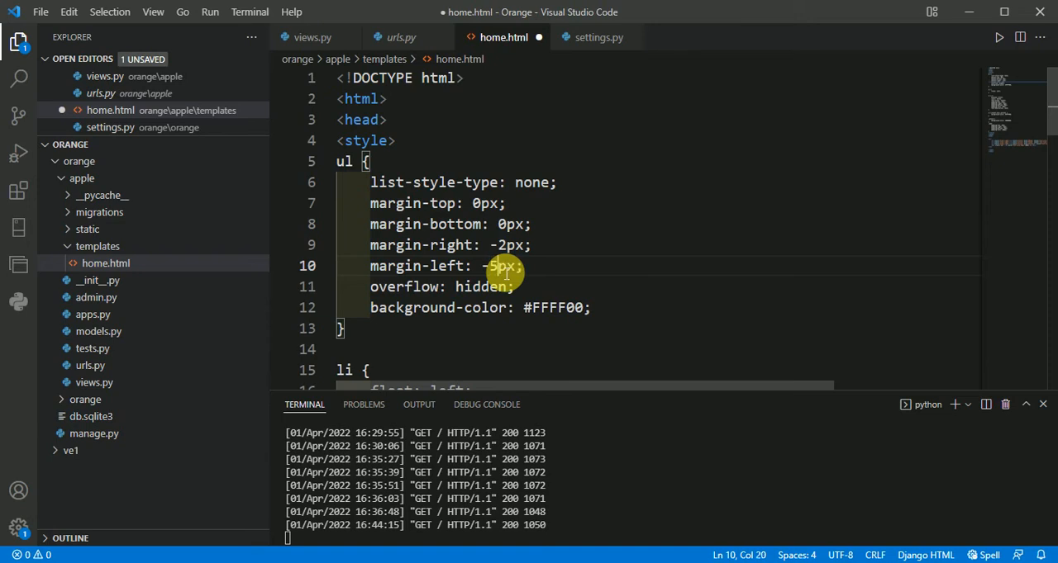
pyautogui.click(506, 245)
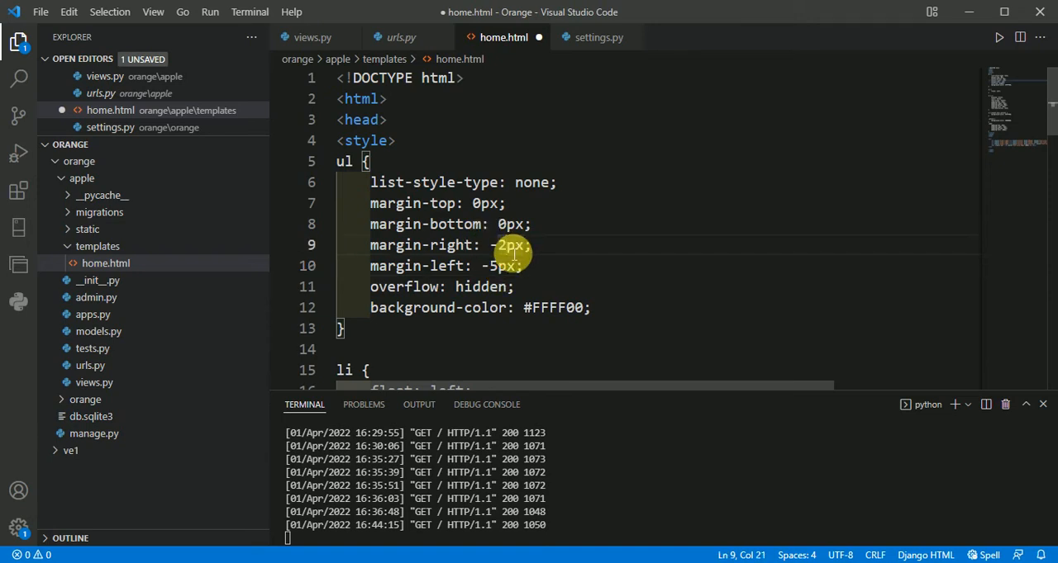
pyautogui.press('BackSpace')
pyautogui.write('5')
pyautogui.hotkey('ctrl', 's')
# Reload the page in Brave to see the navbar nearly edge to edge, then return to the editor.
pyautogui.hotkey('alt', 'Tab')
pyautogui.click(68, 40)
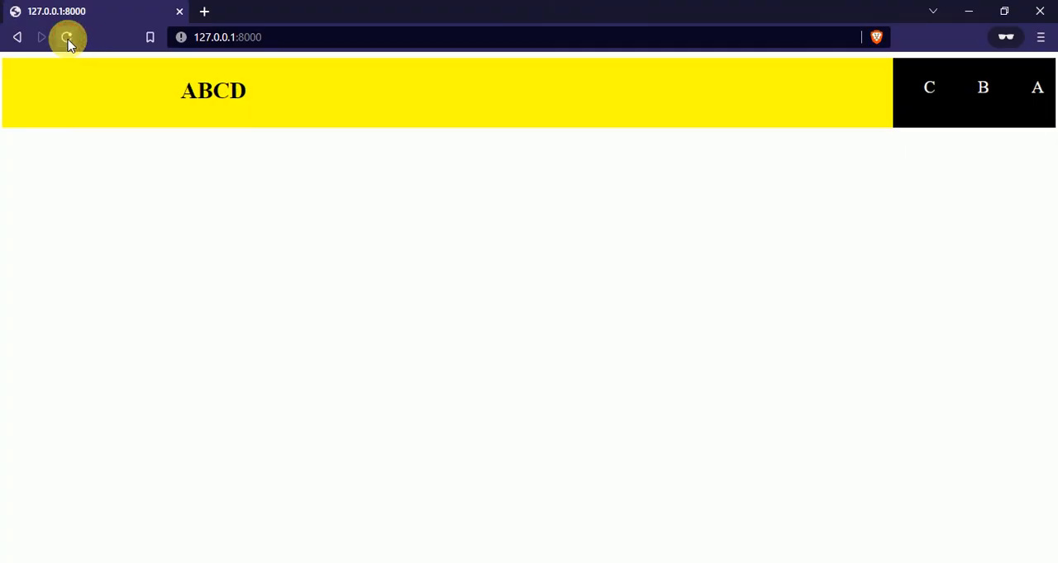
pyautogui.click(347, 297)
pyautogui.click(525, 547)
# Edit the ul margin-right and margin-left values from -5px to -10px.
pyautogui.click(509, 245)
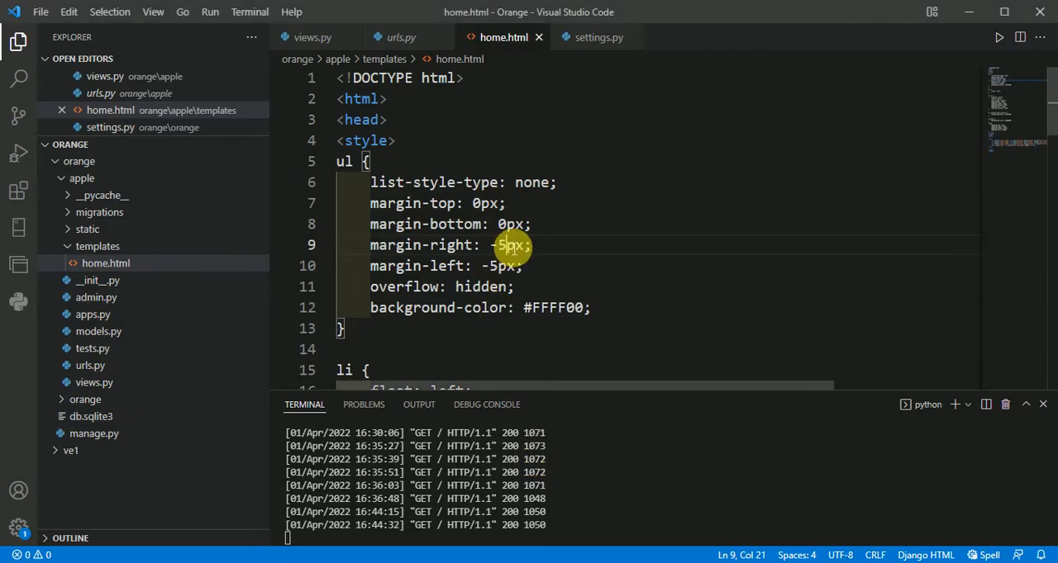
pyautogui.press('BackSpace')
pyautogui.write('10')
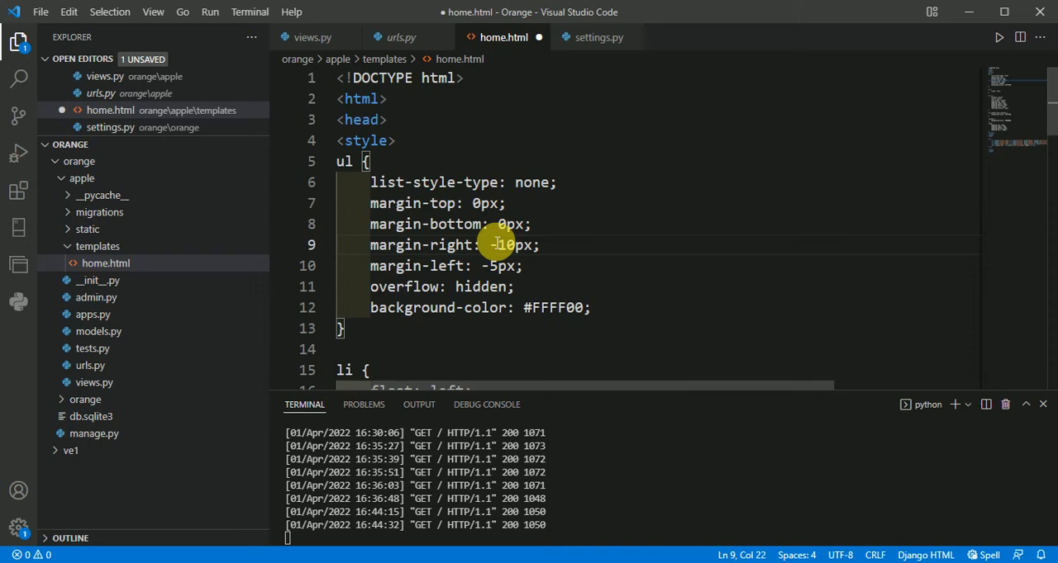
pyautogui.doubleClick(496, 266)
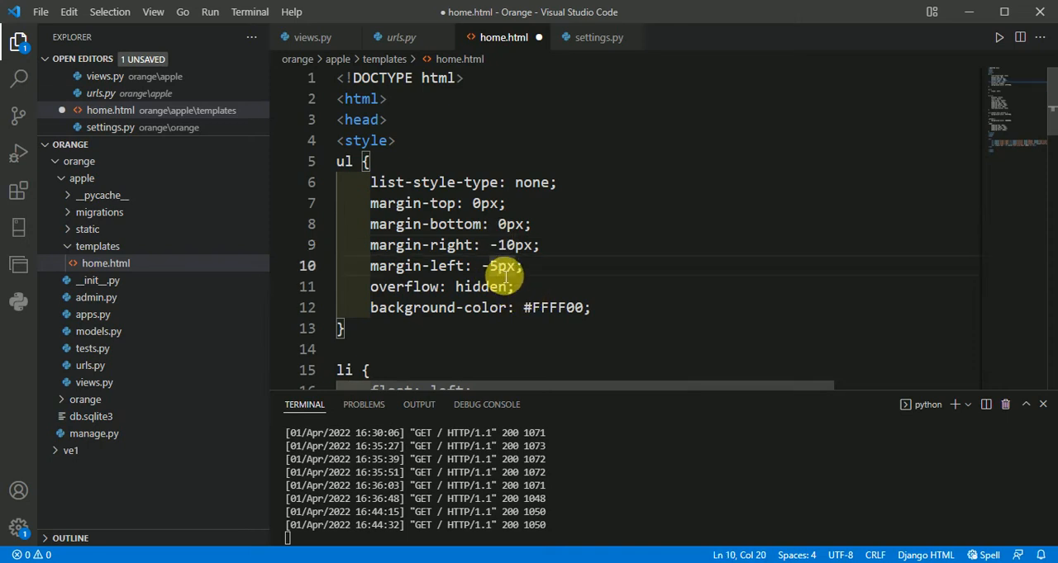
pyautogui.press('BackSpace')
pyautogui.write('10')
# Save home.html and reload the page in Brave to apply the -10px side margins.
pyautogui.hotkey('ctrl', 's')
pyautogui.hotkey('alt', 'Tab')
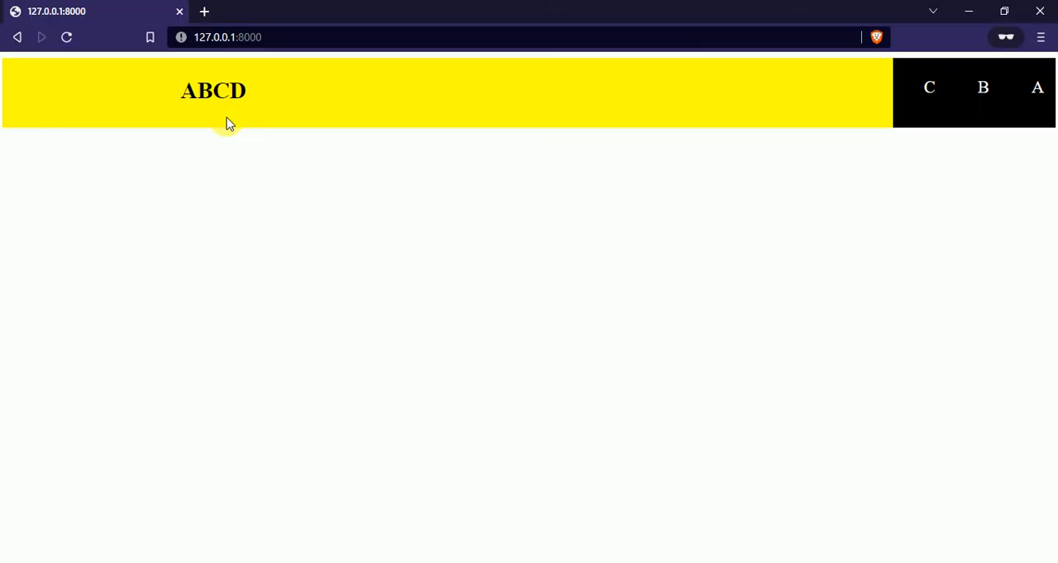
pyautogui.click(66, 37)
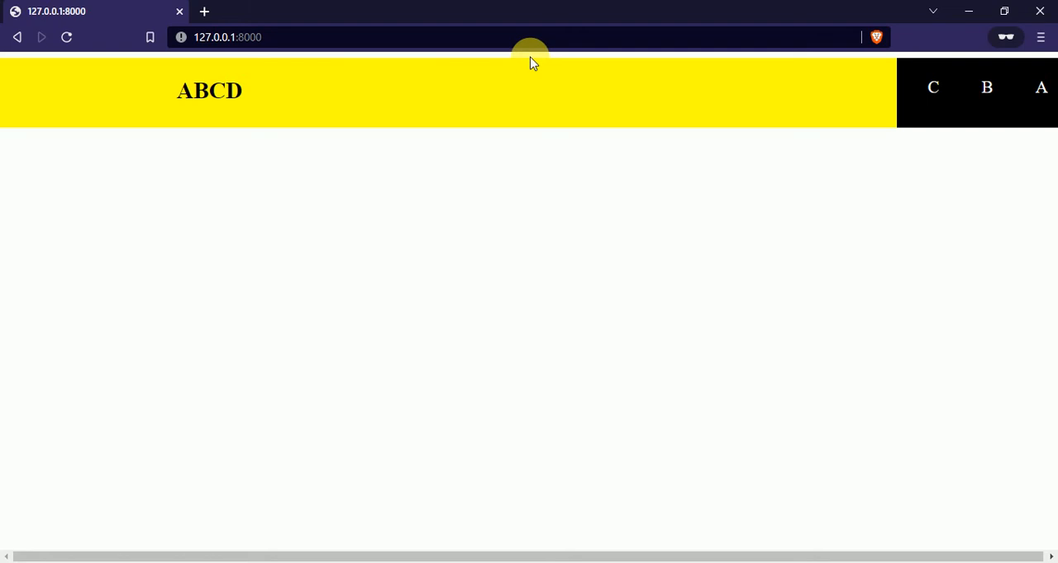
pyautogui.hotkey('alt', 'Tab')
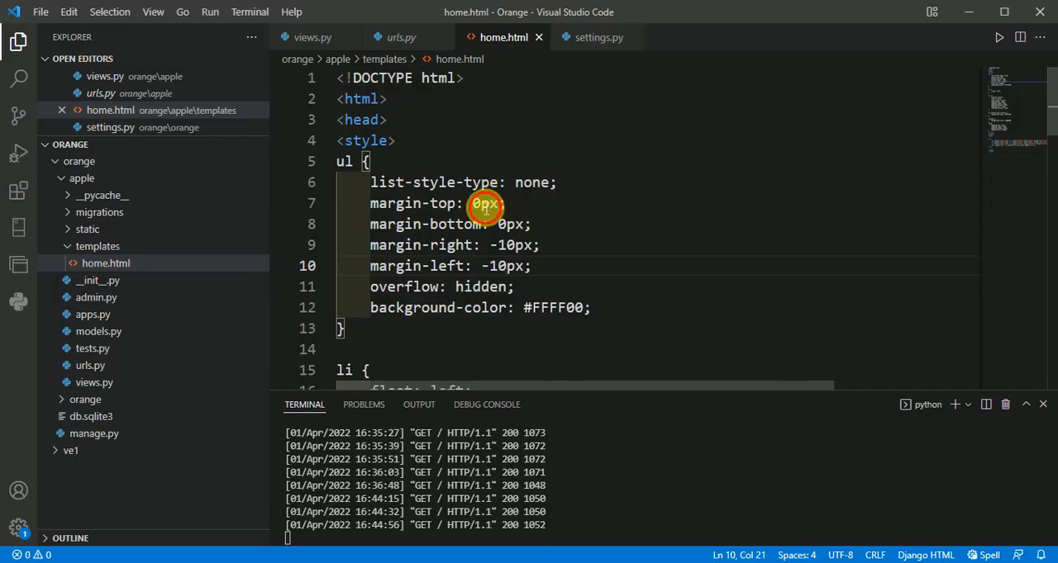
# Set the ul margin-top to -10px, save, reload to see the navbar flush at the top, then restore Notepad.
pyautogui.click(482, 204)
pyautogui.press('BackSpace')
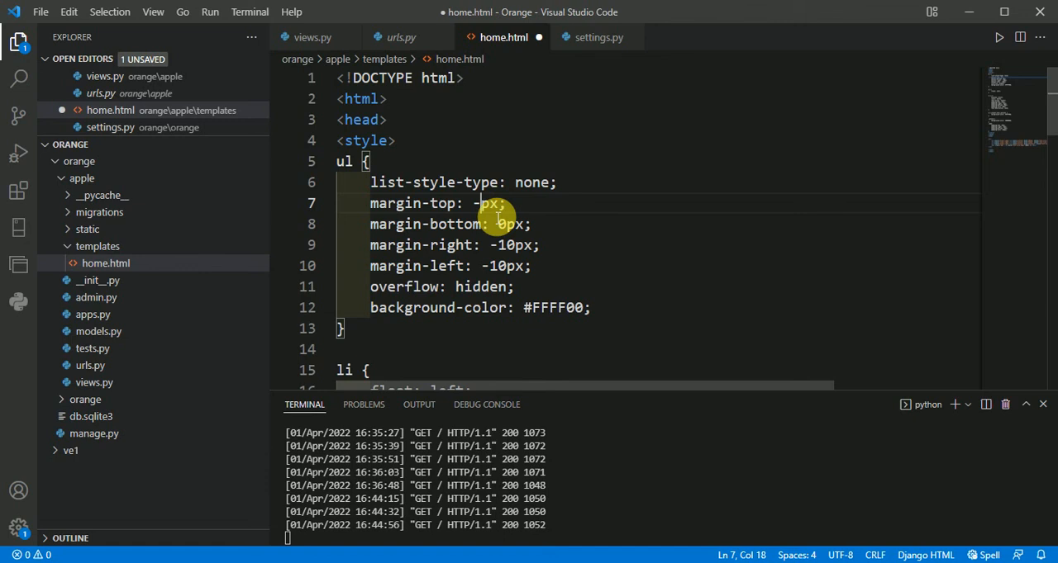
pyautogui.write('-10')
pyautogui.hotkey('ctrl', 's')
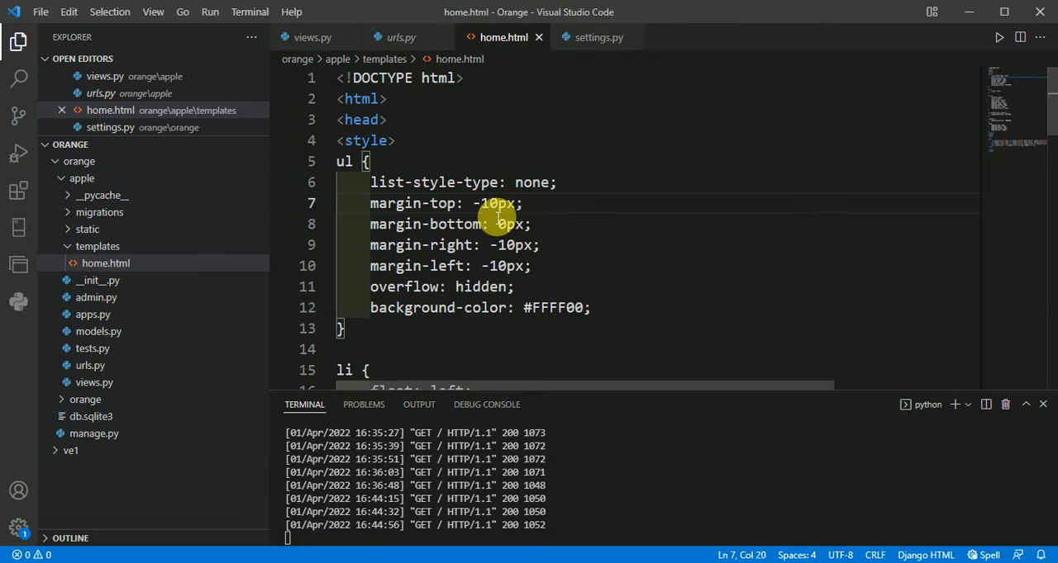
pyautogui.hotkey('alt', 'Tab')
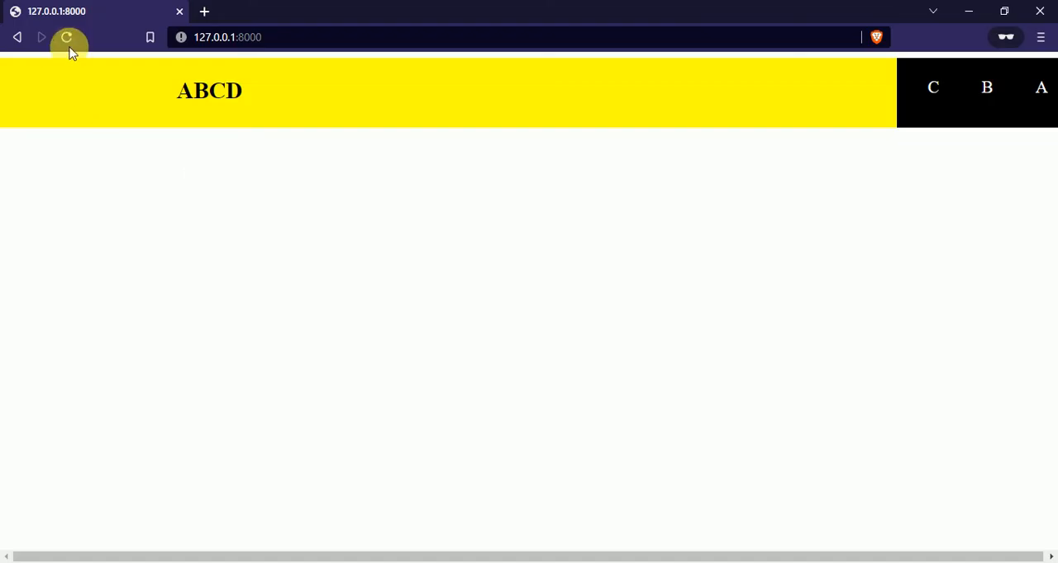
pyautogui.click(67, 38)
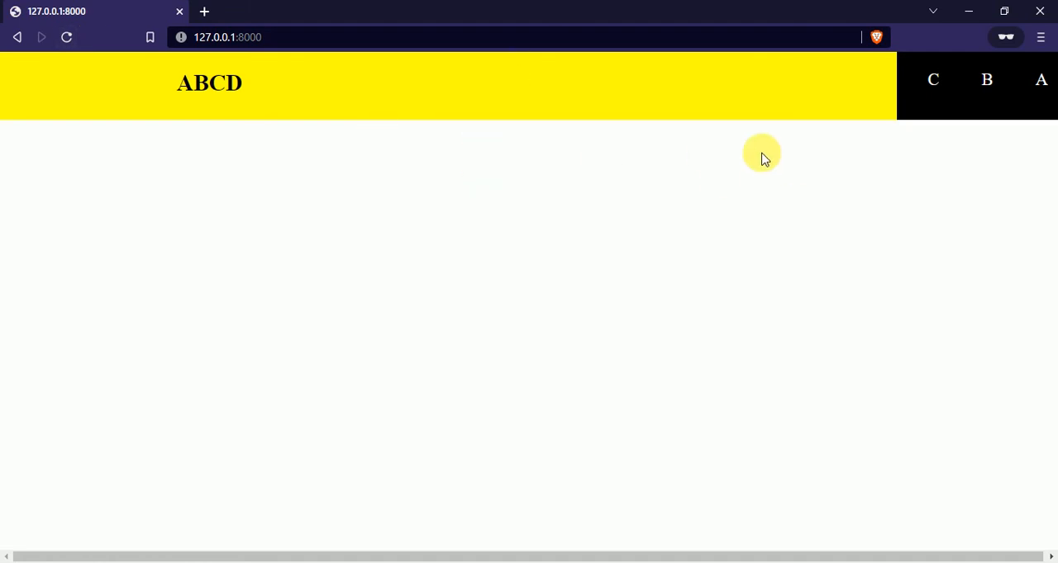
pyautogui.hotkey('alt', 'Tab')
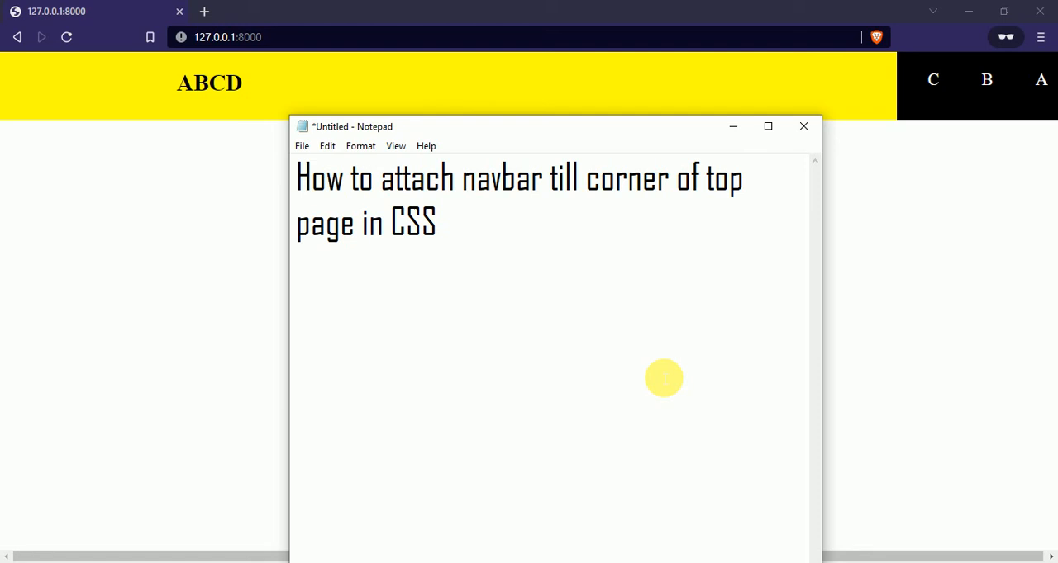